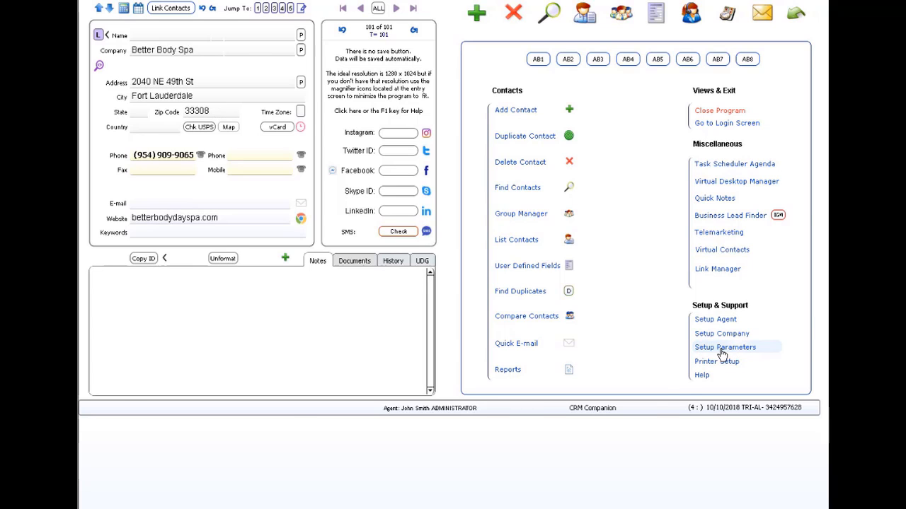
Start a contact export to other formats from the setup parameters, using field names for the user-defined fields.
click(722, 349)
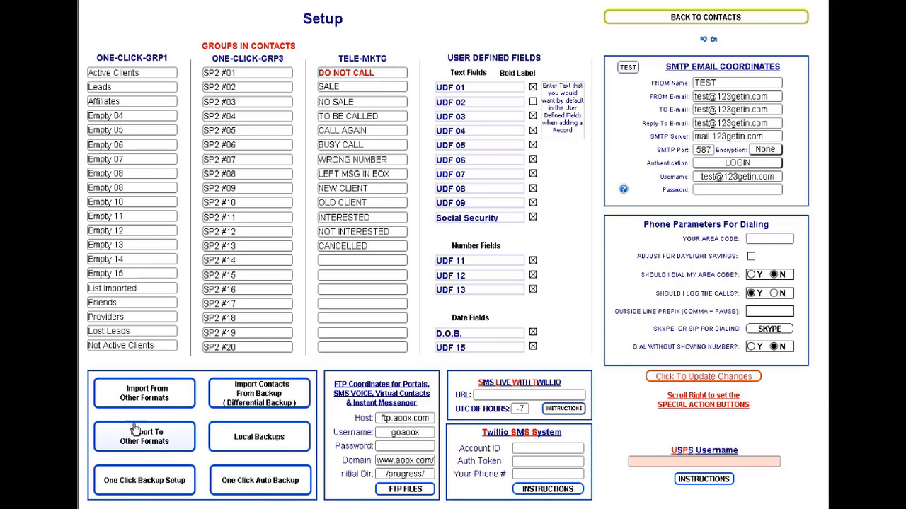
click(155, 446)
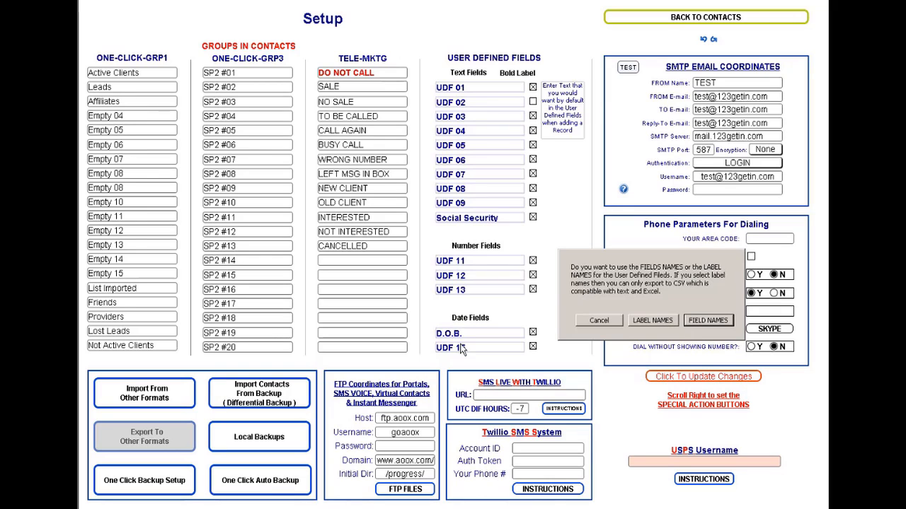
click(707, 321)
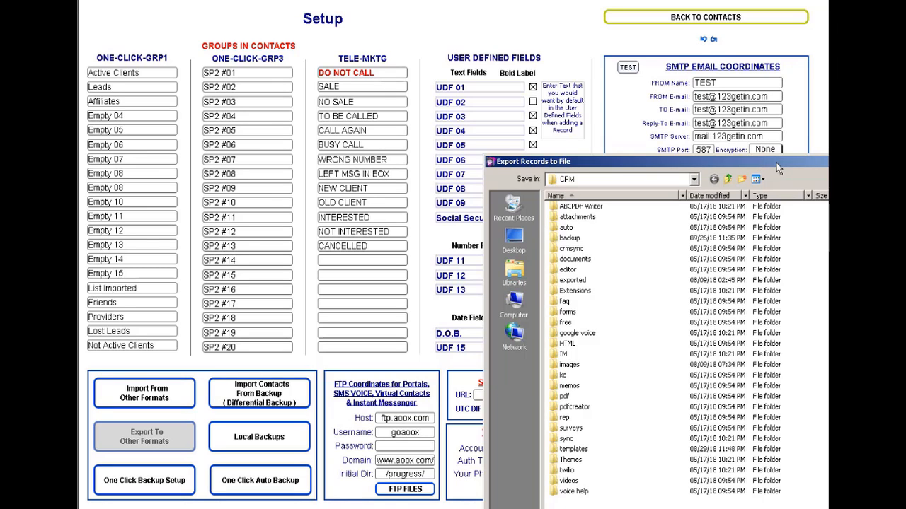
drag(777, 168, 603, 2)
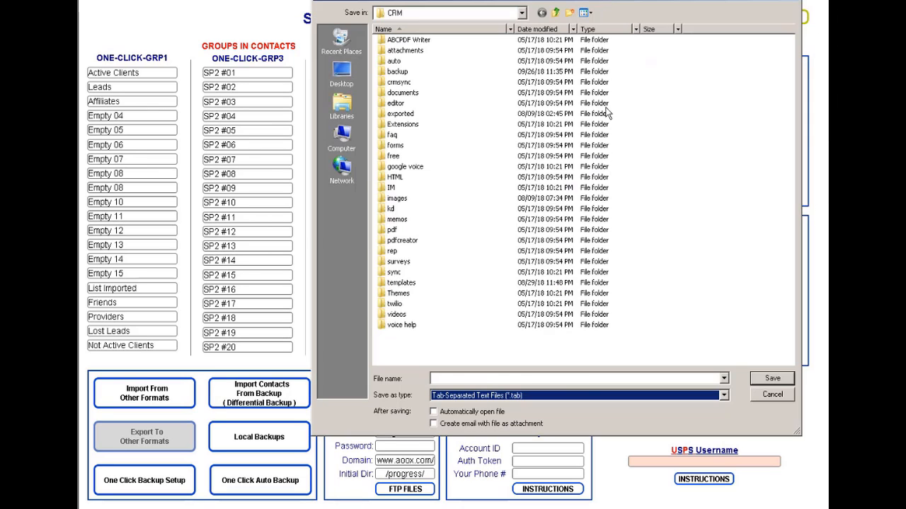
Try to export the contacts as a comma-separated text file named contacts.csv in the CRM folder.
click(581, 399)
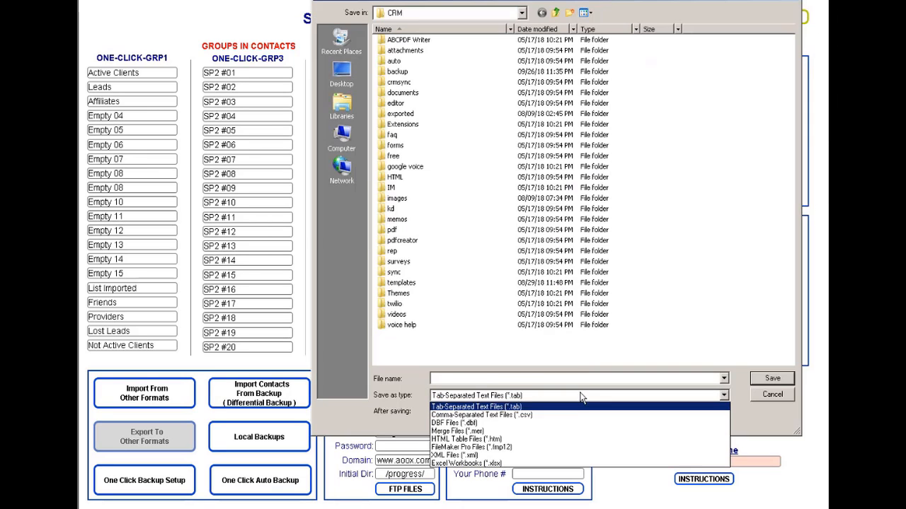
click(541, 416)
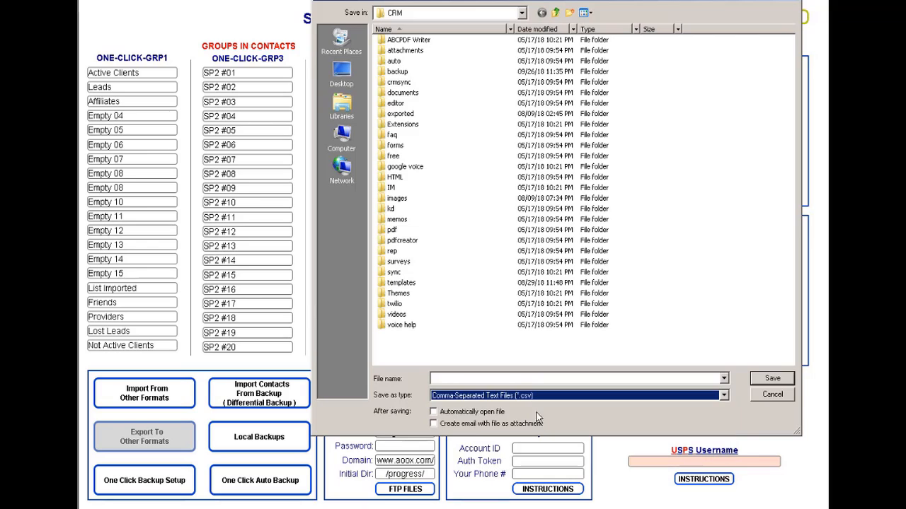
click(499, 380)
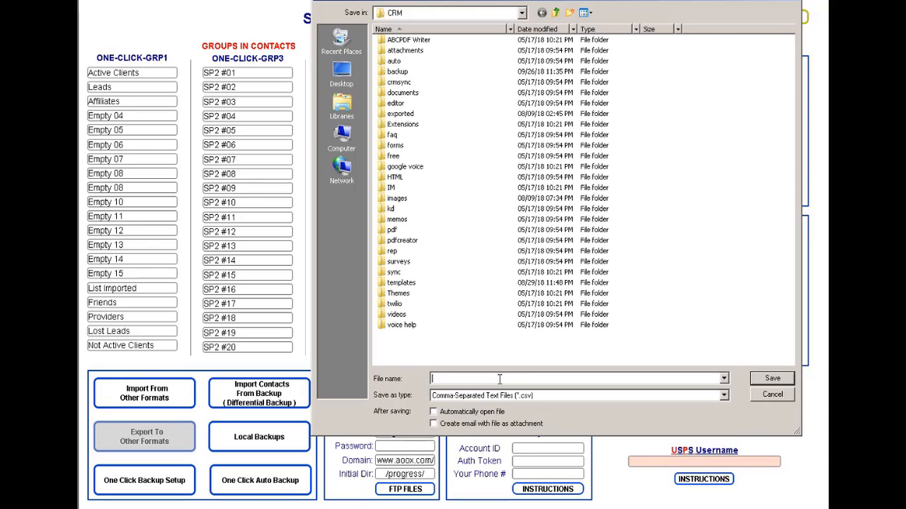
text(contacts)
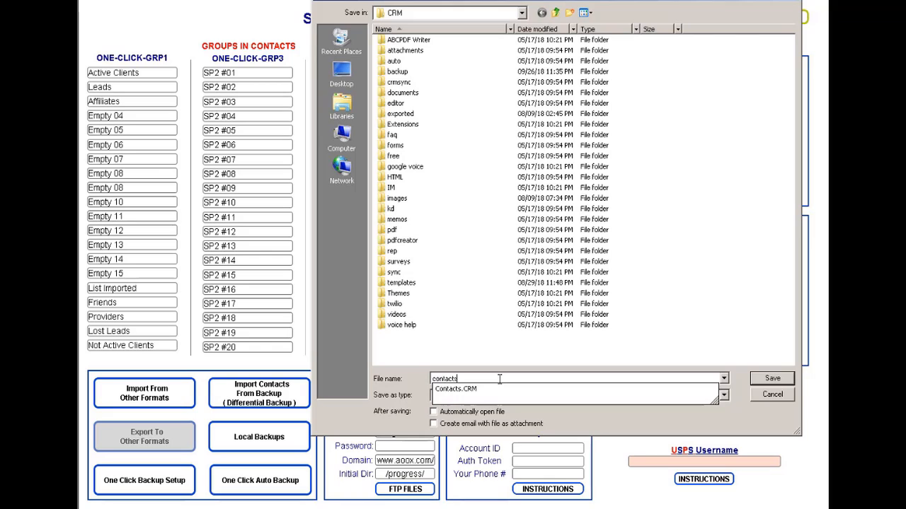
text(.csv)
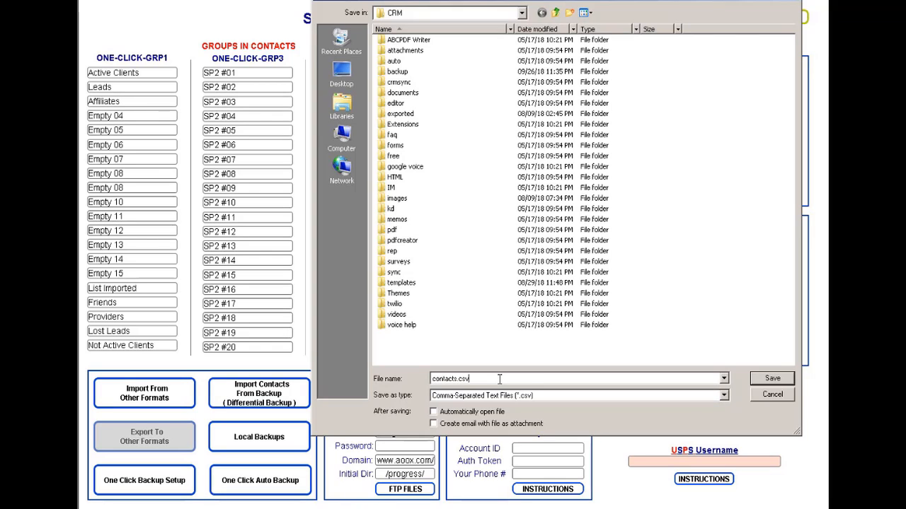
click(772, 379)
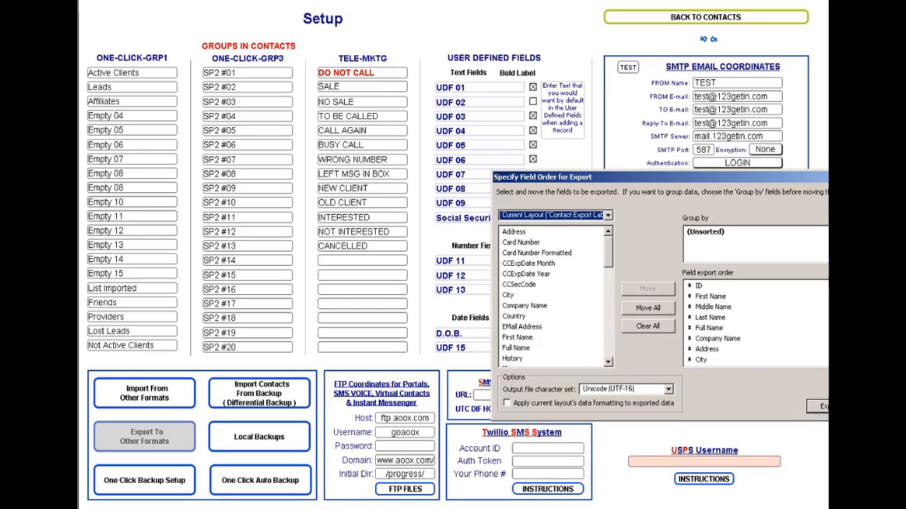
click(887, 406)
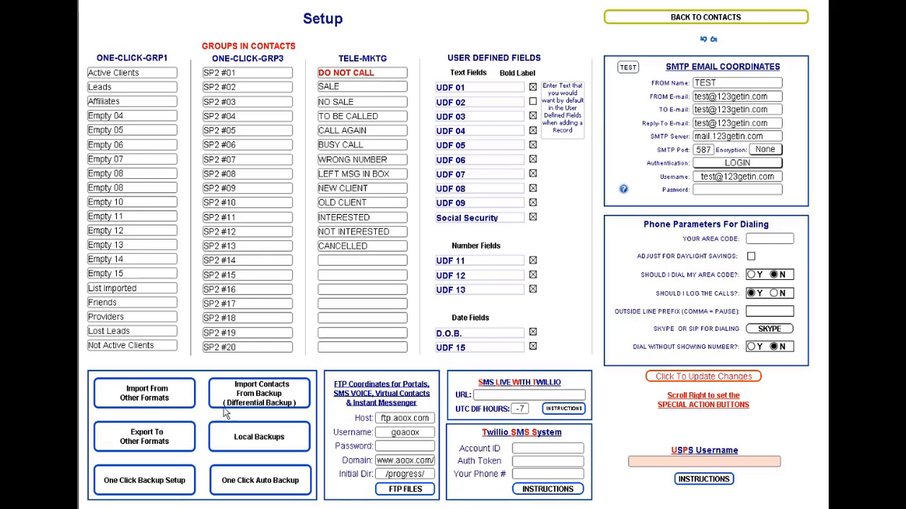
Try to import contacts.csv from the CRM folder with the Contacts 5 import set.
click(163, 398)
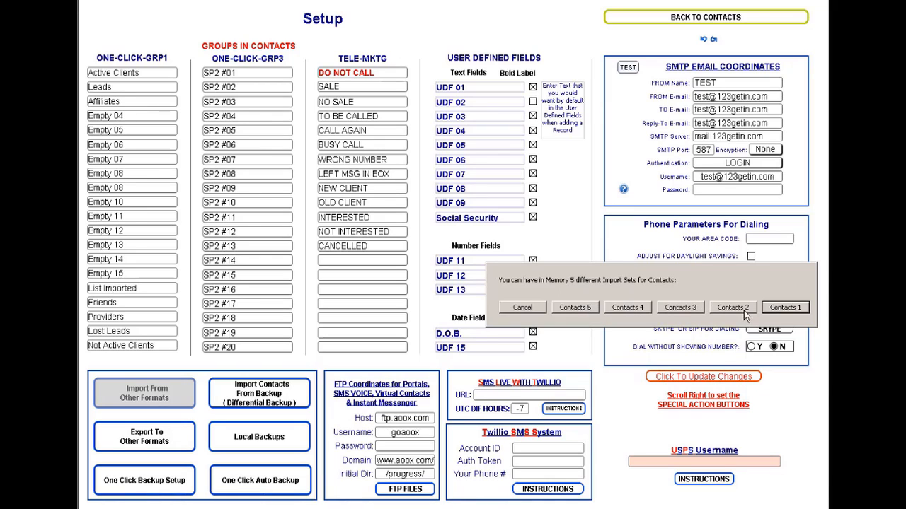
click(574, 308)
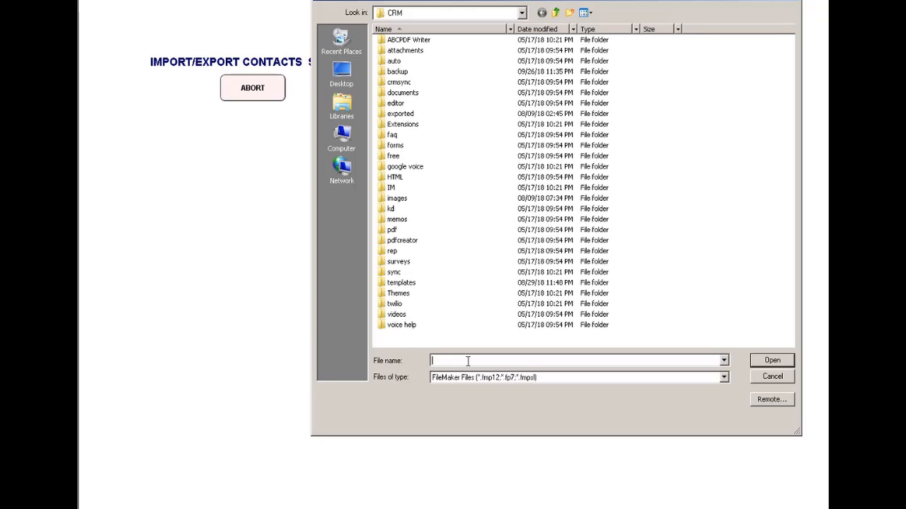
text(contacts)
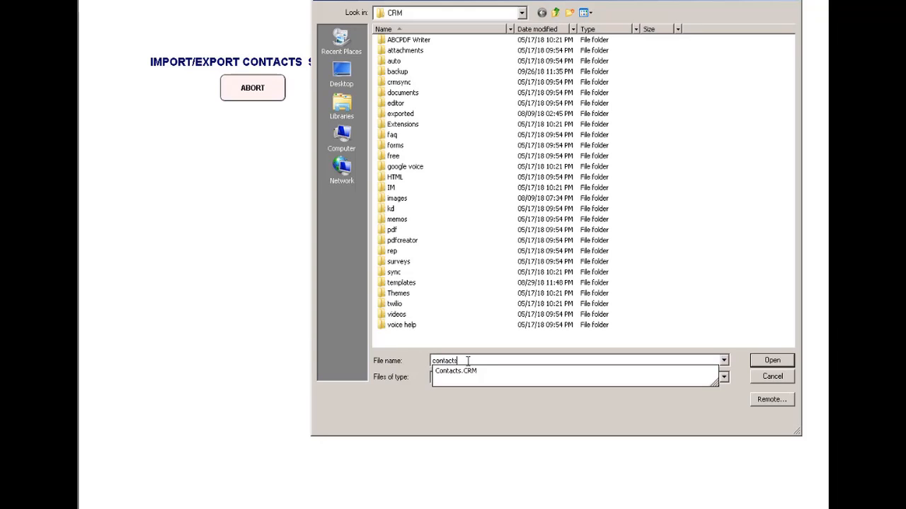
text(.csv)
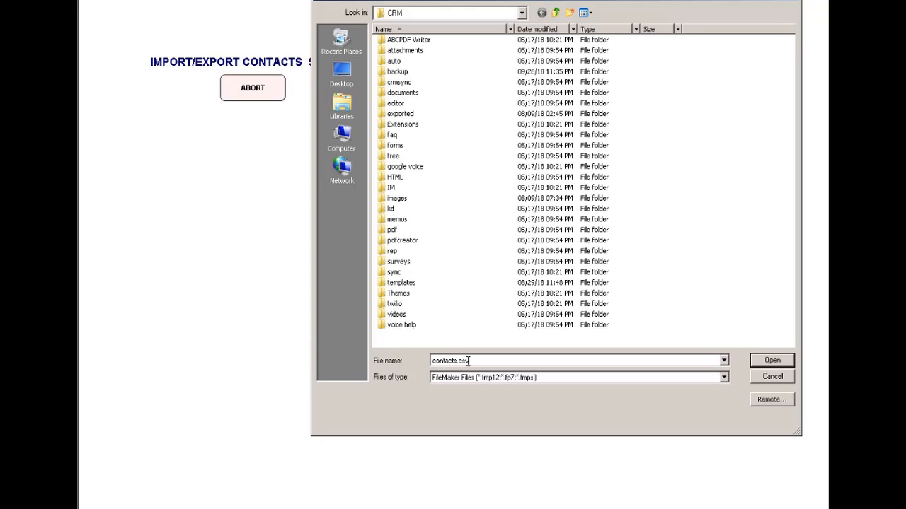
click(771, 362)
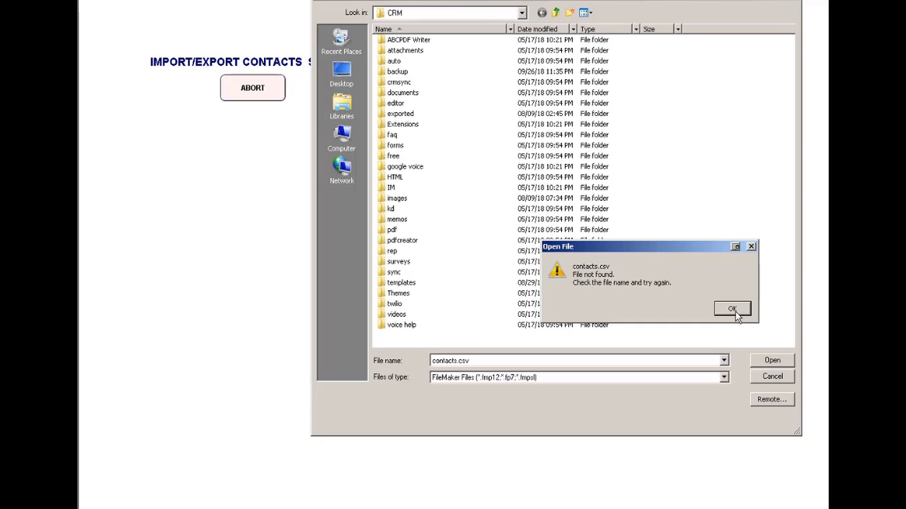
click(732, 309)
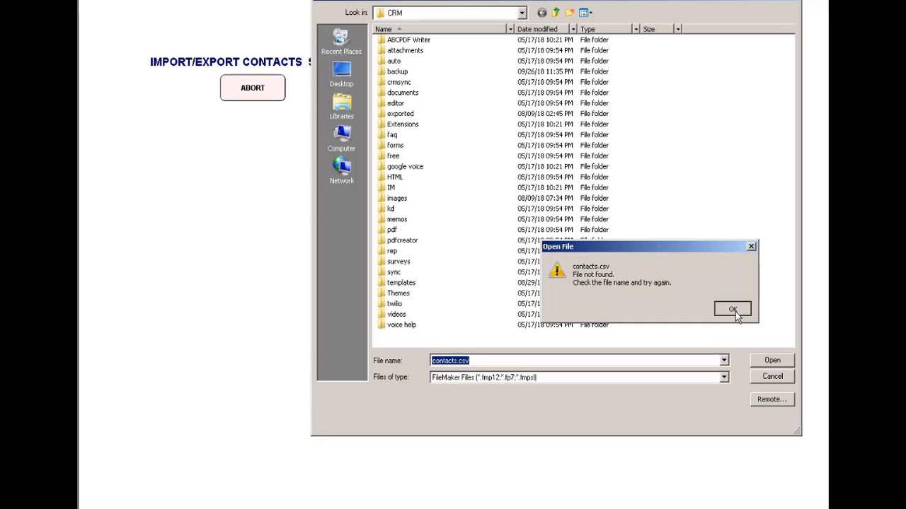
click(777, 377)
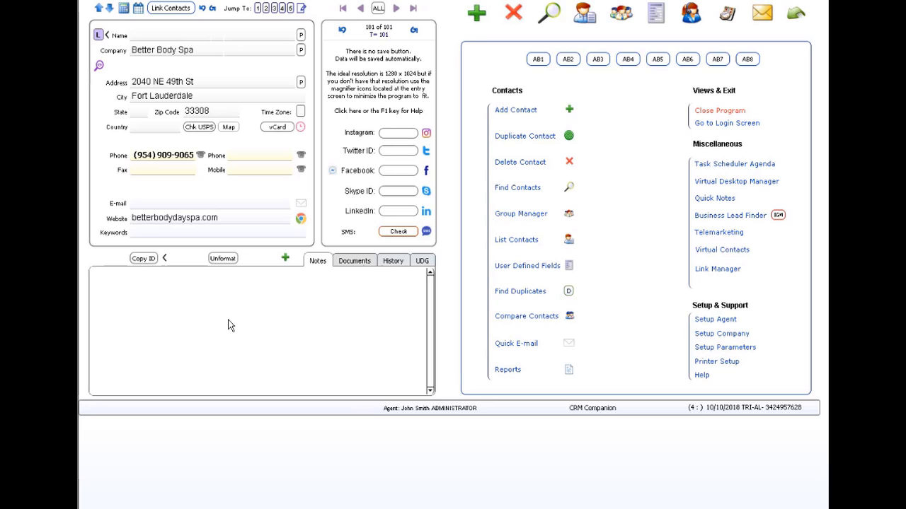
Open the setup parameters and start exporting the contacts to other formats with field names.
click(732, 348)
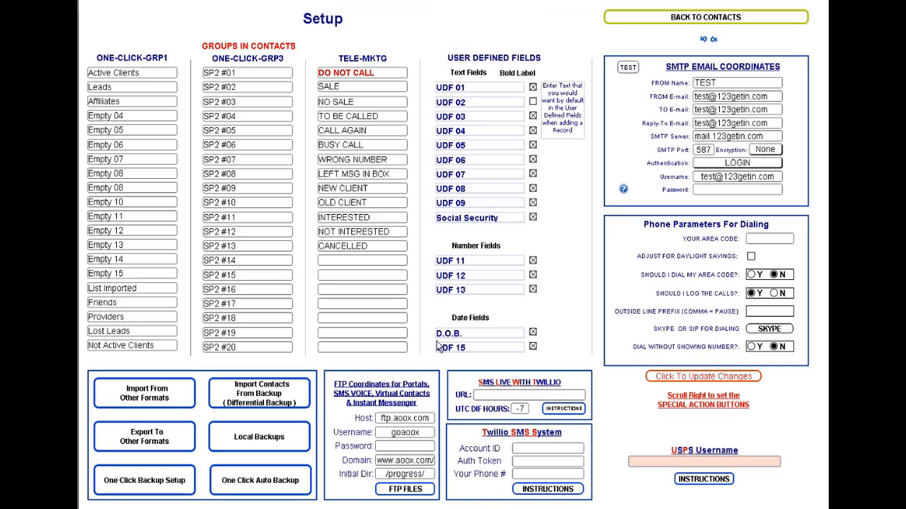
click(148, 440)
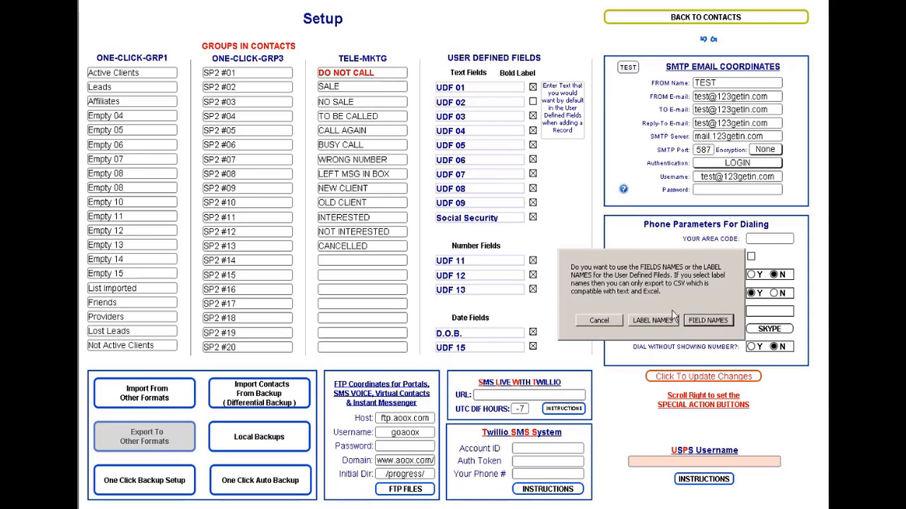
click(705, 320)
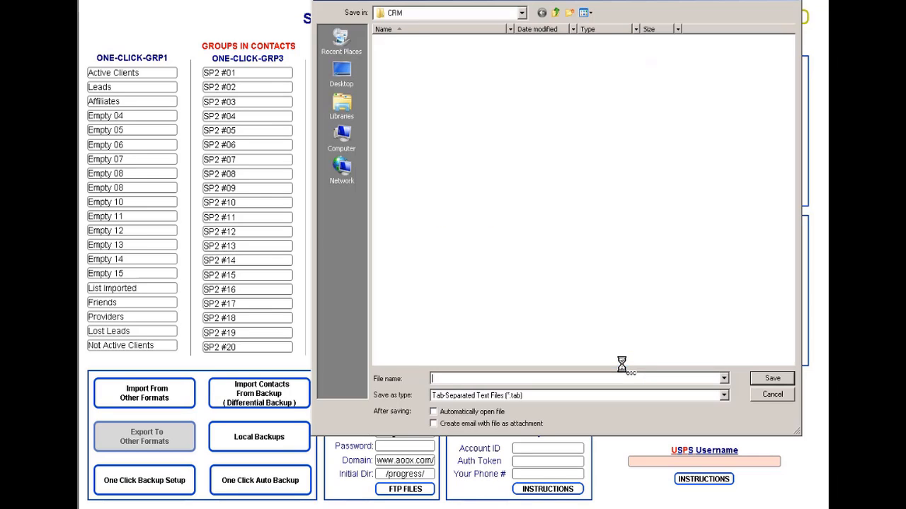
Export the contacts as a FileMaker Pro file named contacts.fmp12 in the CRM folder, keeping the preset field order.
click(557, 401)
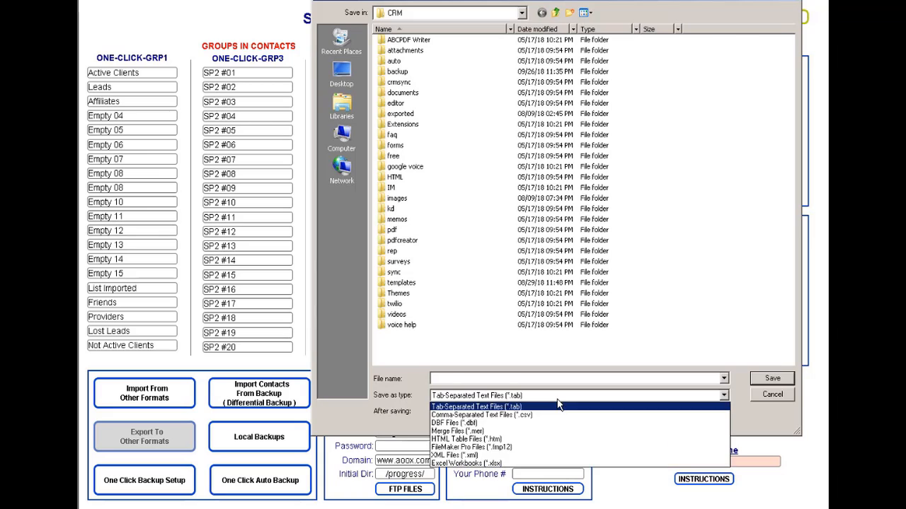
click(525, 448)
click(500, 379)
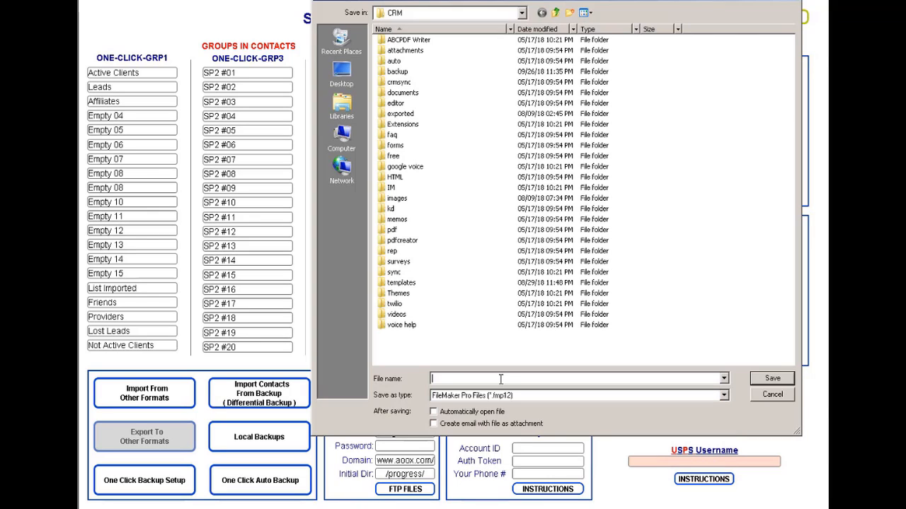
text(contacts.)
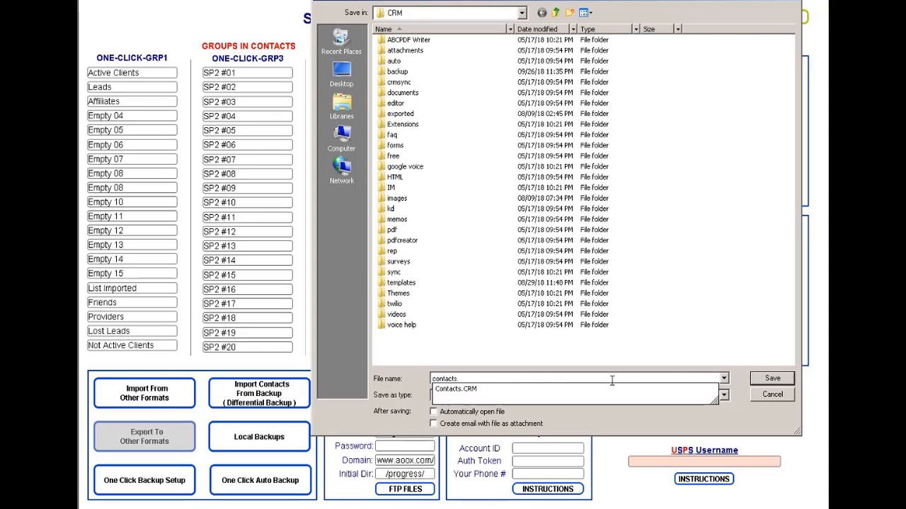
key(Escape)
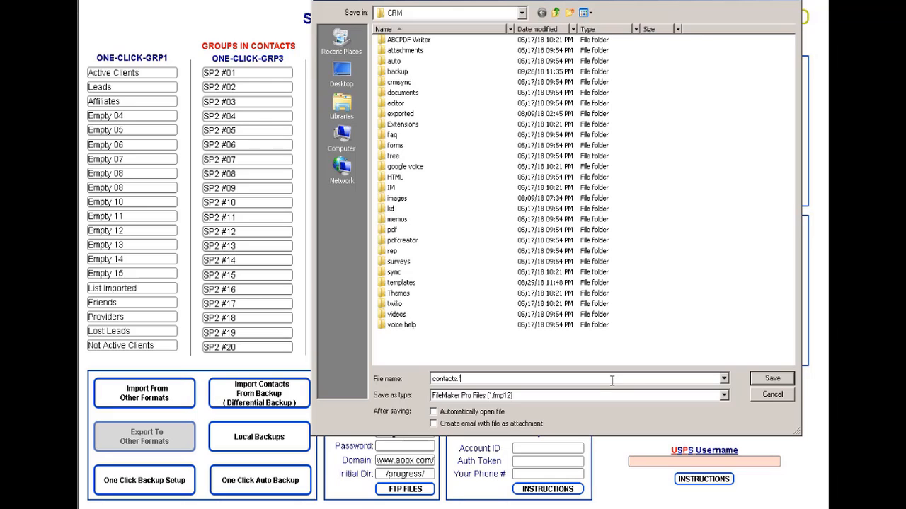
text(.fmp12)
click(767, 379)
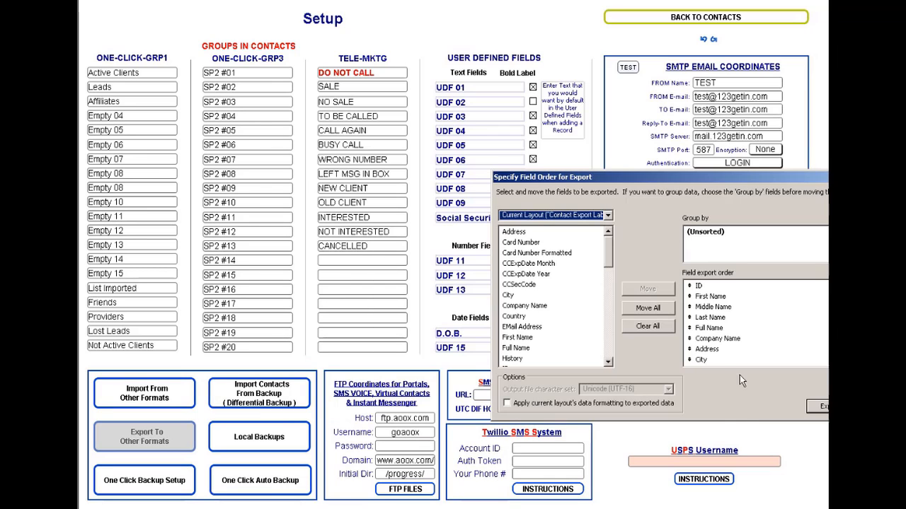
click(821, 407)
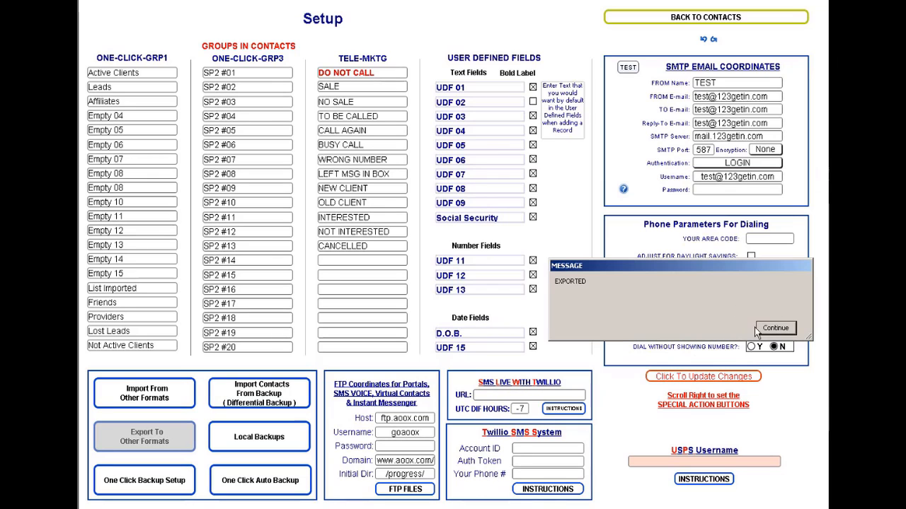
click(775, 329)
Load contacts.fmp12 as the import source for the Contacts 5 set and arrange the field mapping by matching names.
click(161, 407)
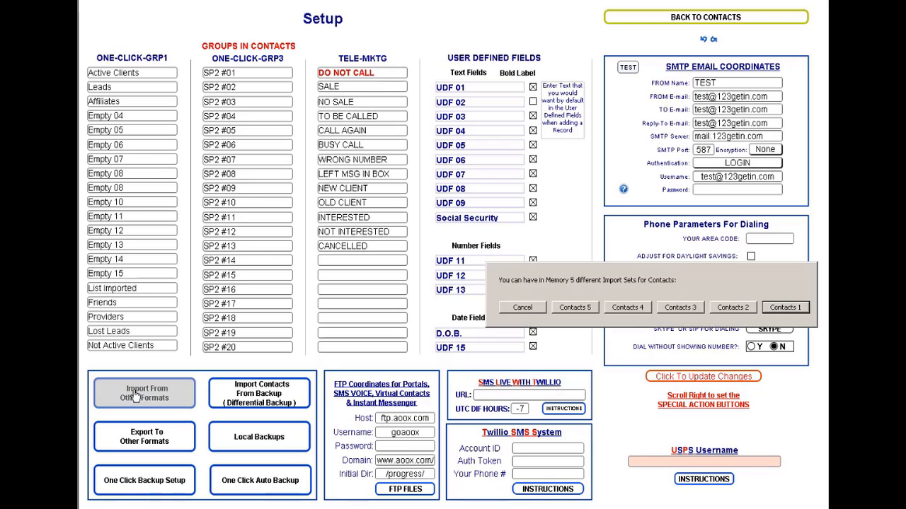
click(574, 308)
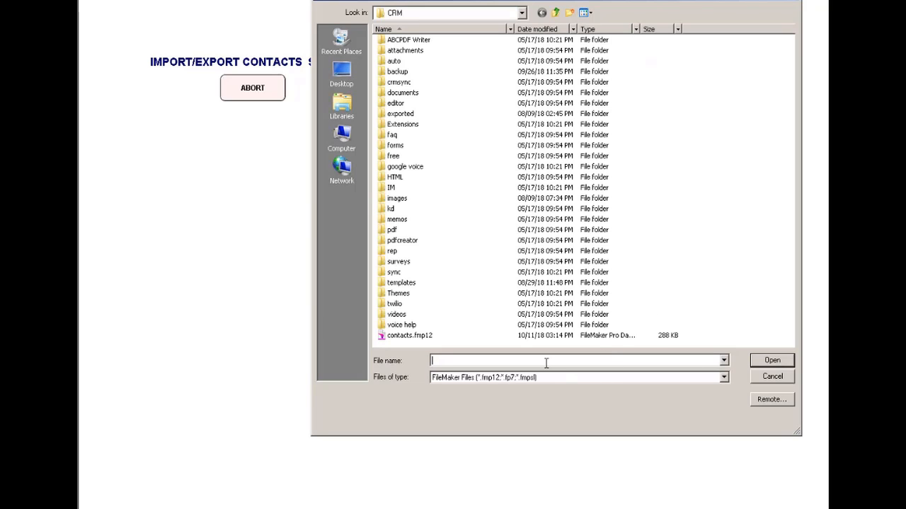
click(420, 338)
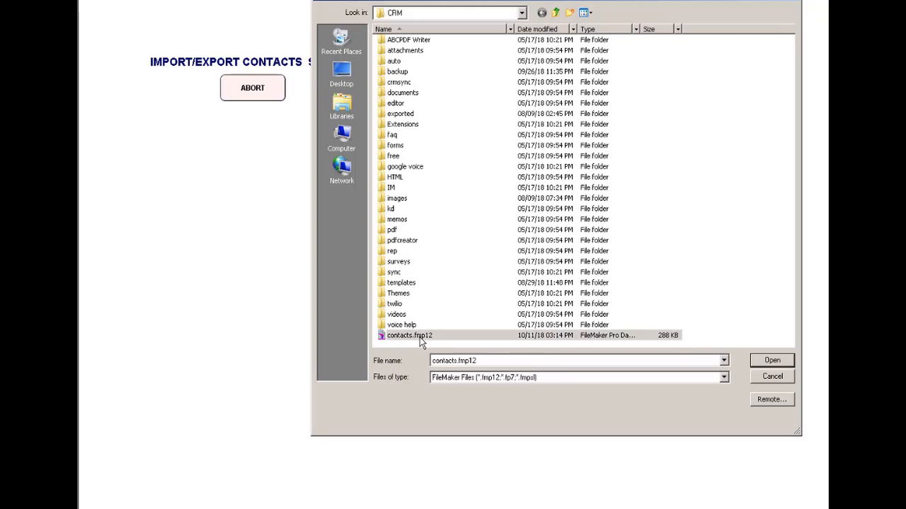
click(772, 361)
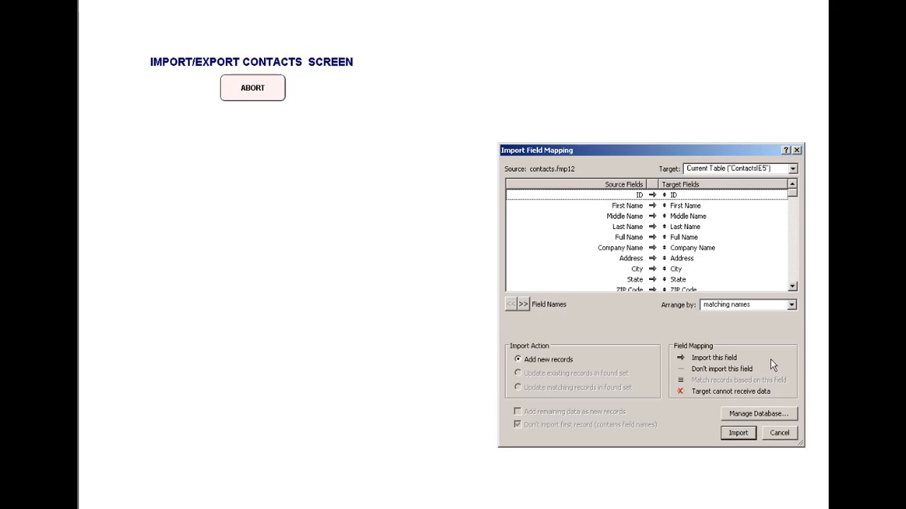
click(745, 304)
click(675, 330)
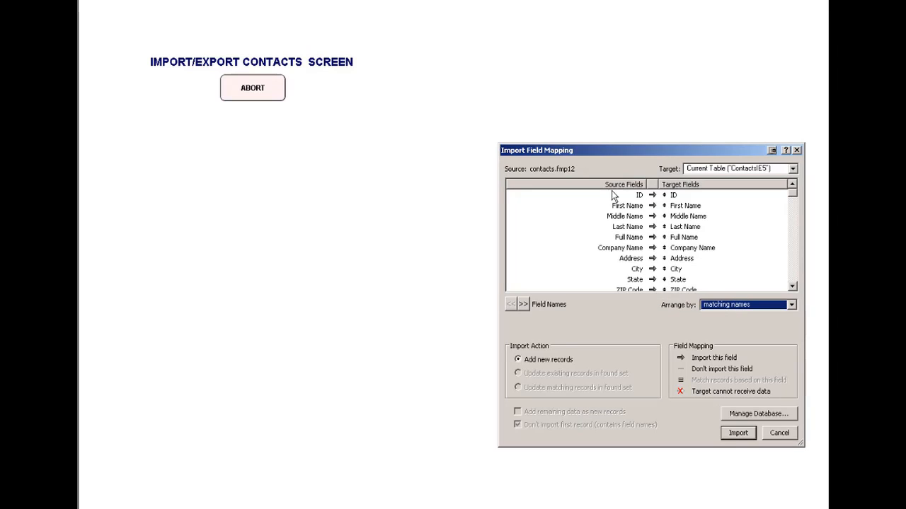
Step forward through the source records to examine how their values line up with the target fields.
click(523, 304)
click(523, 304)
click(523, 304)
click(523, 304)
click(523, 304)
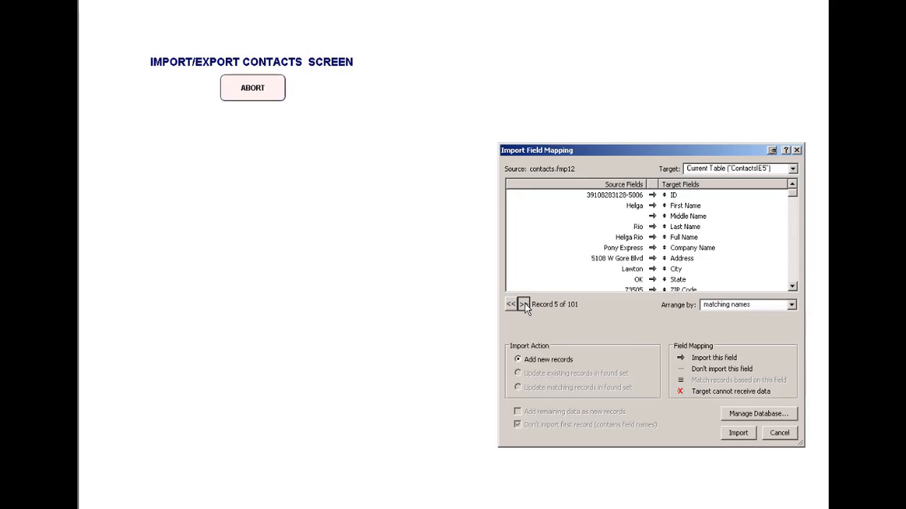
click(523, 304)
click(523, 304)
click(523, 305)
click(523, 304)
click(523, 304)
click(522, 304)
click(523, 304)
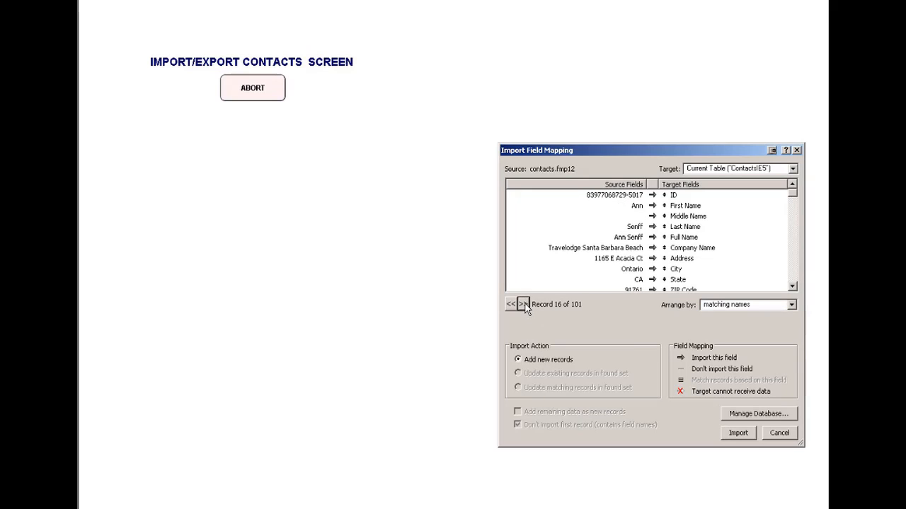
click(523, 305)
click(523, 304)
click(522, 304)
click(523, 304)
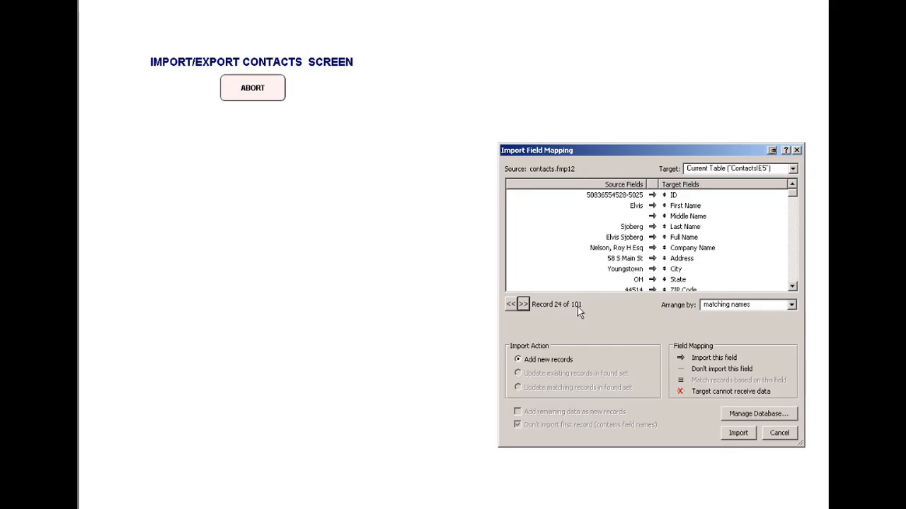
Import contacts.fmp12 as new records with the default import options, adding all 101 records from record 1.
click(512, 305)
click(512, 304)
click(512, 305)
click(512, 305)
click(511, 305)
click(512, 305)
click(511, 305)
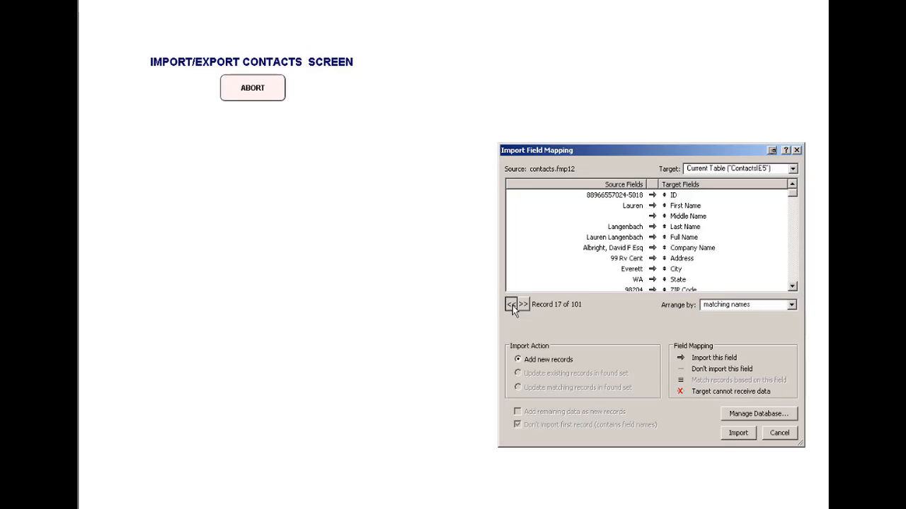
click(511, 305)
click(512, 305)
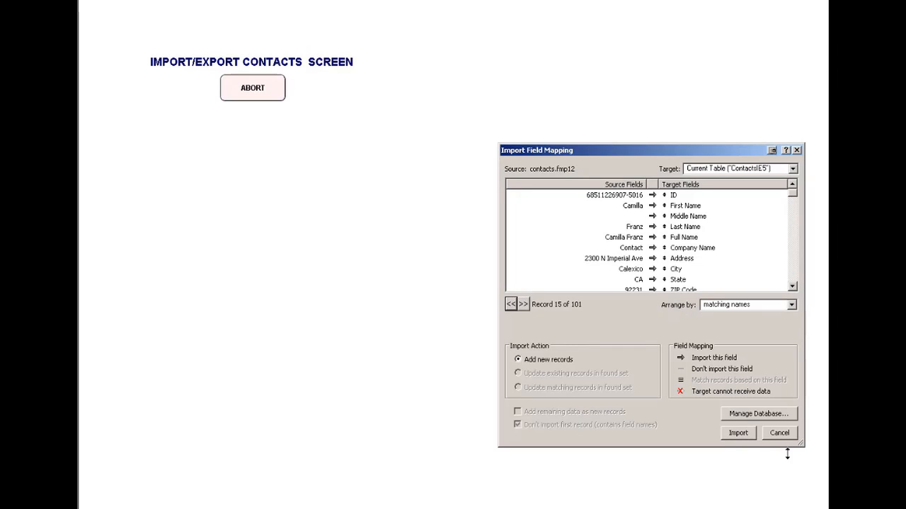
click(738, 433)
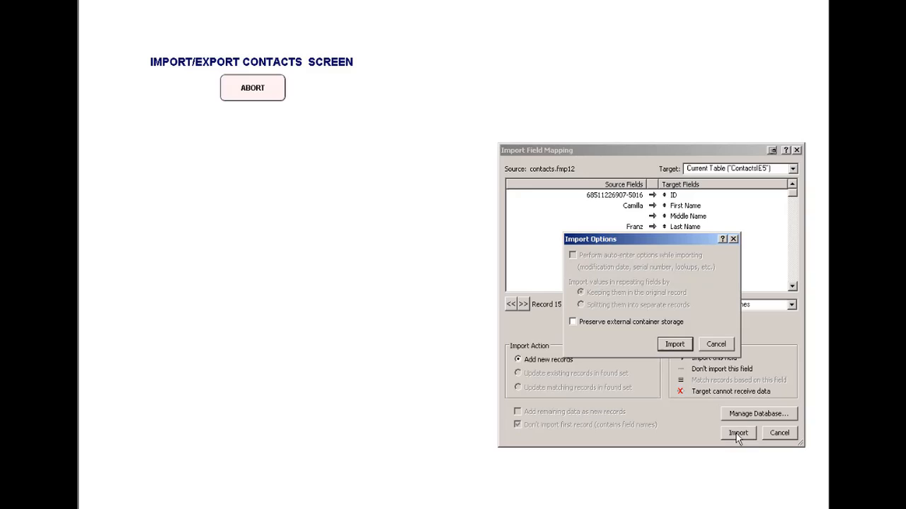
click(674, 345)
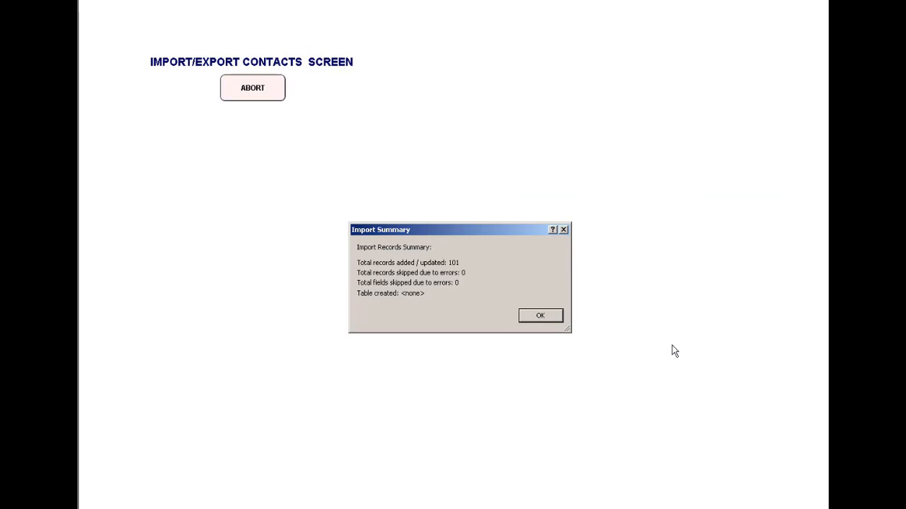
click(532, 318)
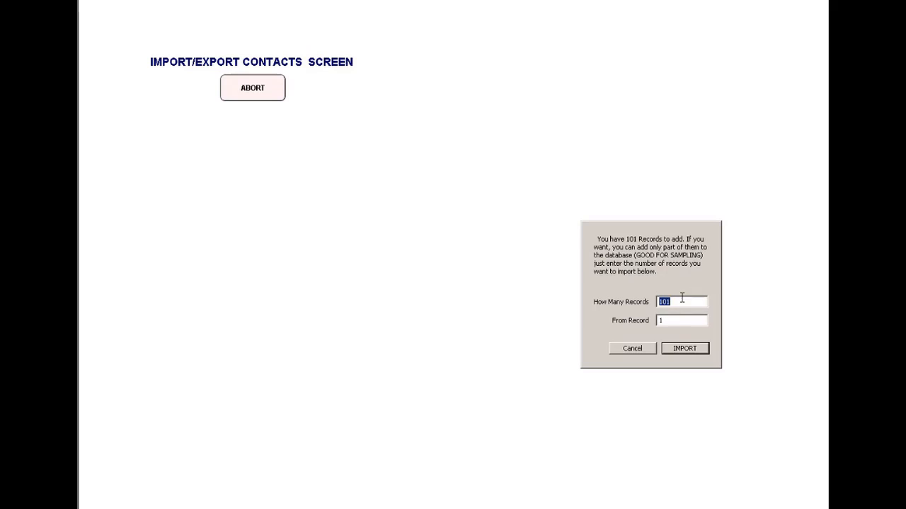
click(690, 349)
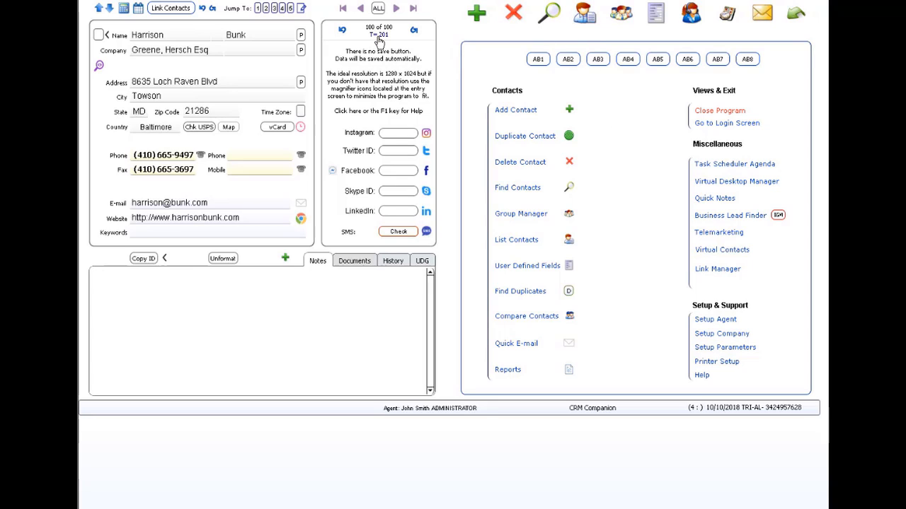
Permanently delete the 100 selected contacts from the contact list, accepting the warning with 123, and return to the contact entry screen.
click(590, 15)
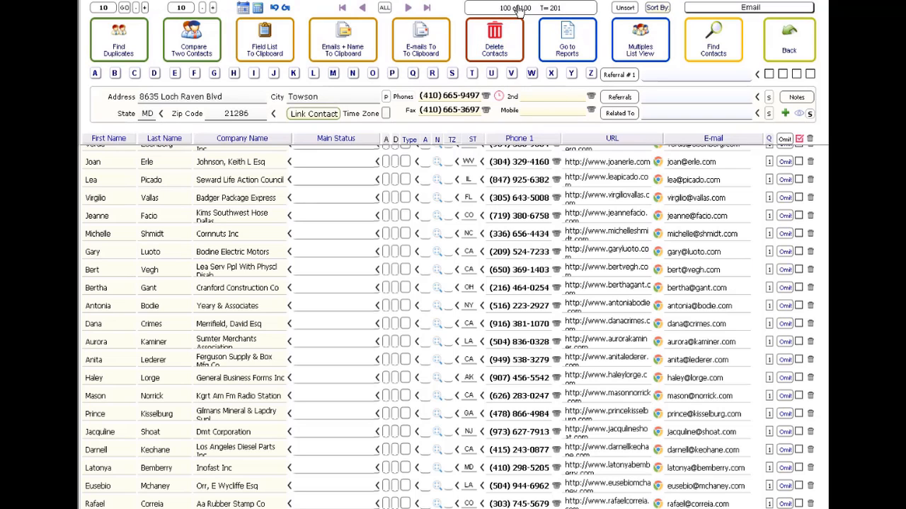
click(495, 44)
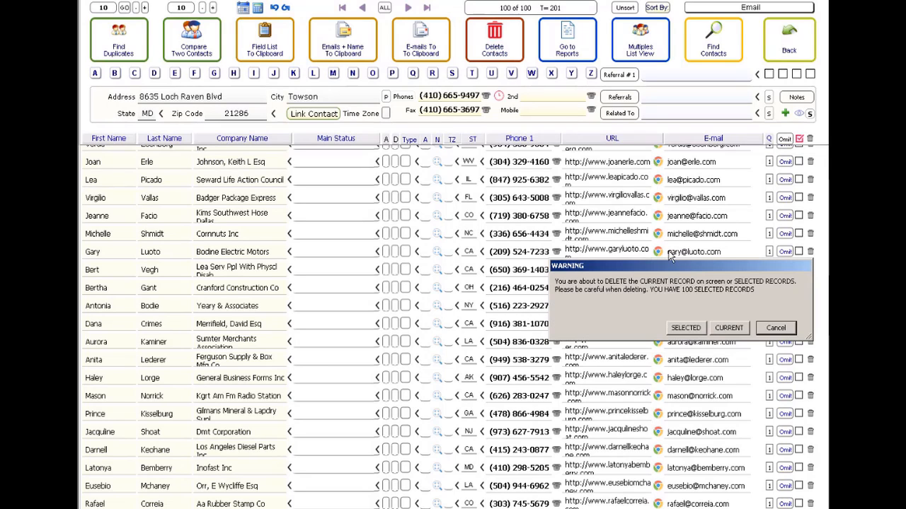
click(685, 329)
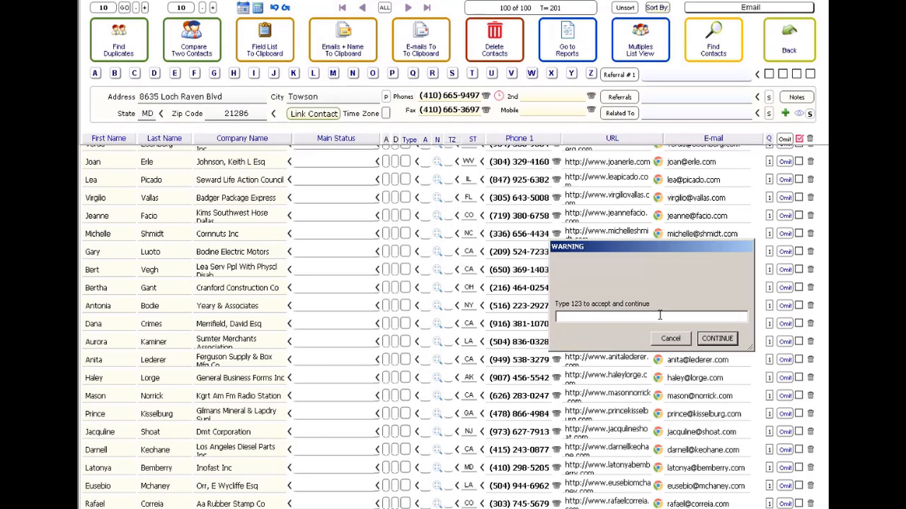
text(123)
key(Return)
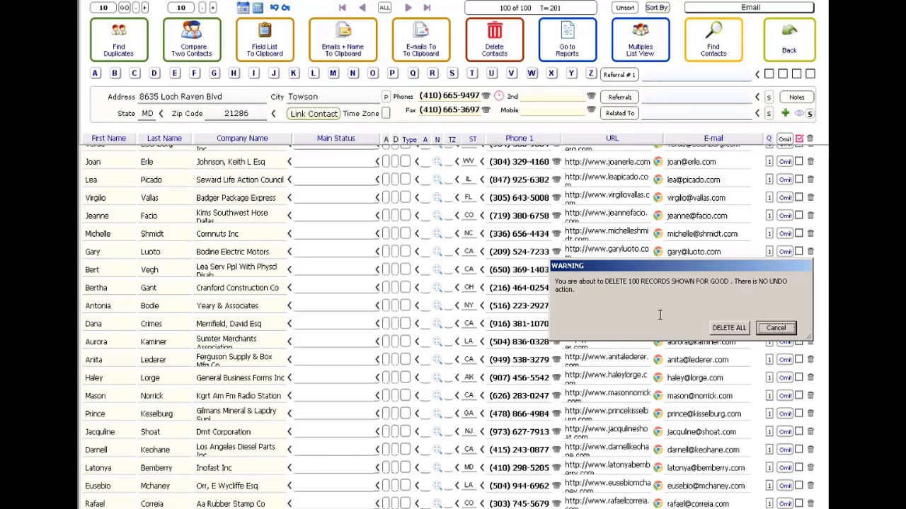
click(729, 329)
click(729, 329)
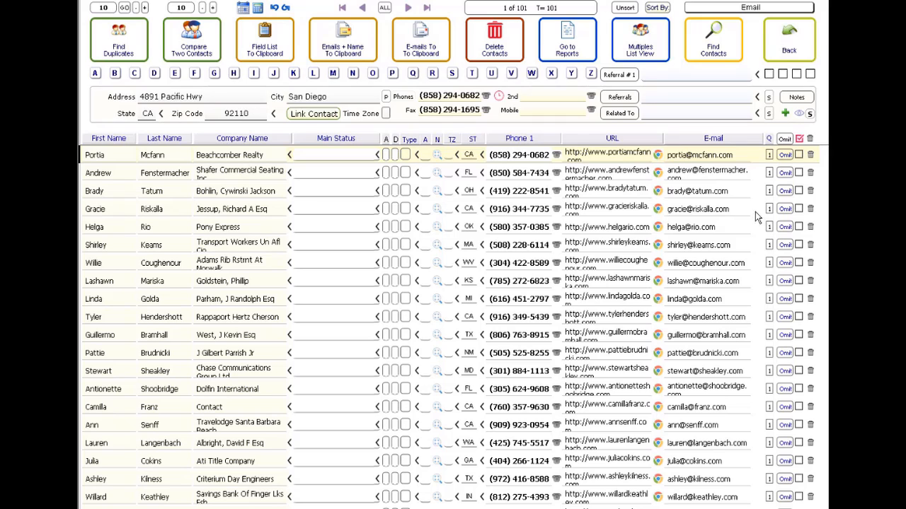
click(790, 50)
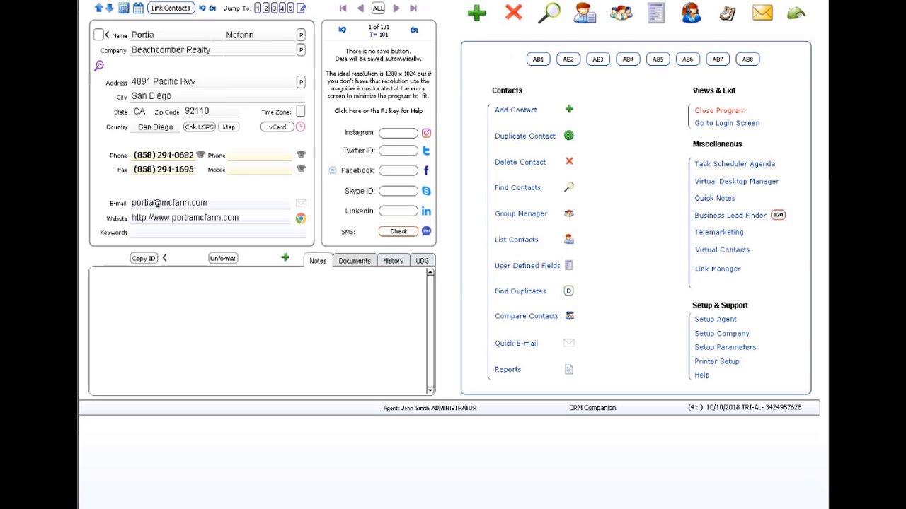